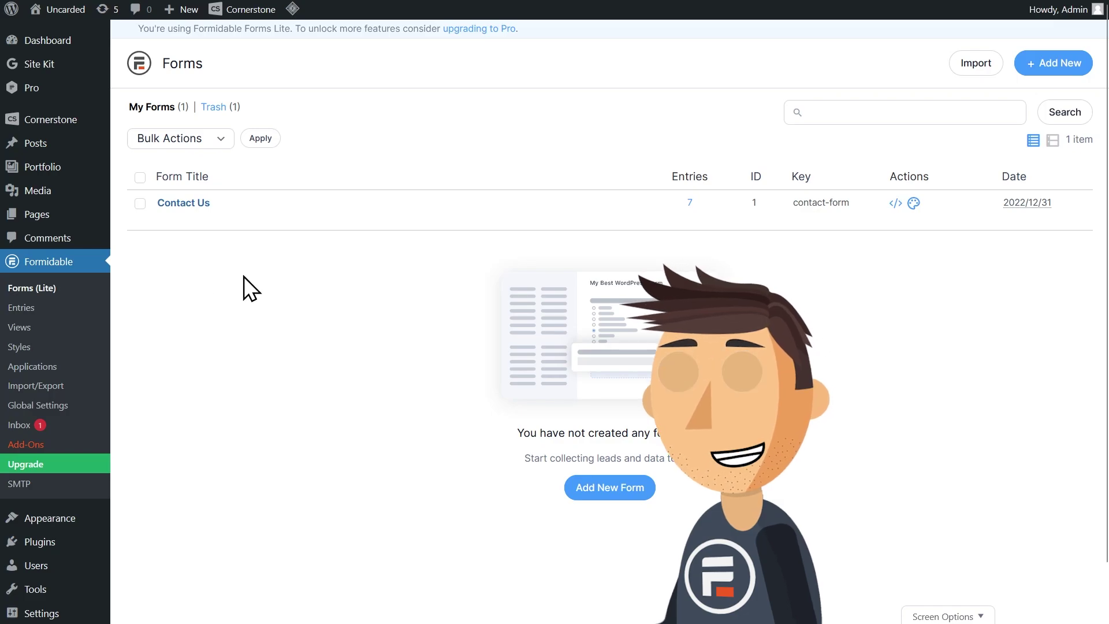
- Search the WordPress plugin directory for 'formidable'
{"action": "mouse_move", "coordinate": [44, 549]}
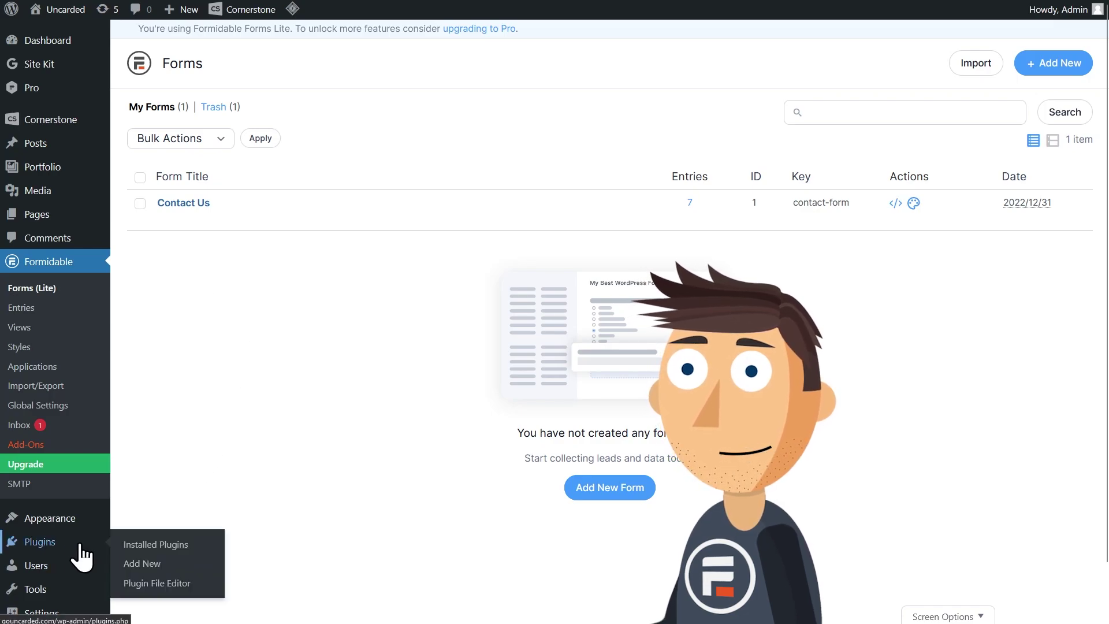
{"action": "left_click", "coordinate": [141, 565]}
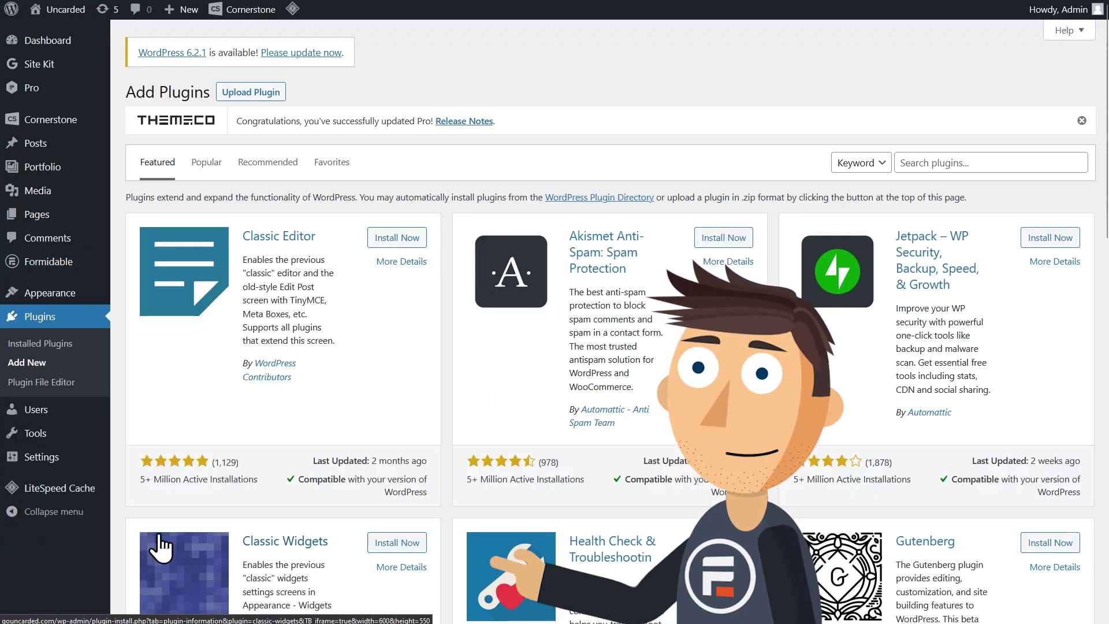
{"action": "left_click", "coordinate": [978, 164]}
{"action": "type", "text": "formidable"}
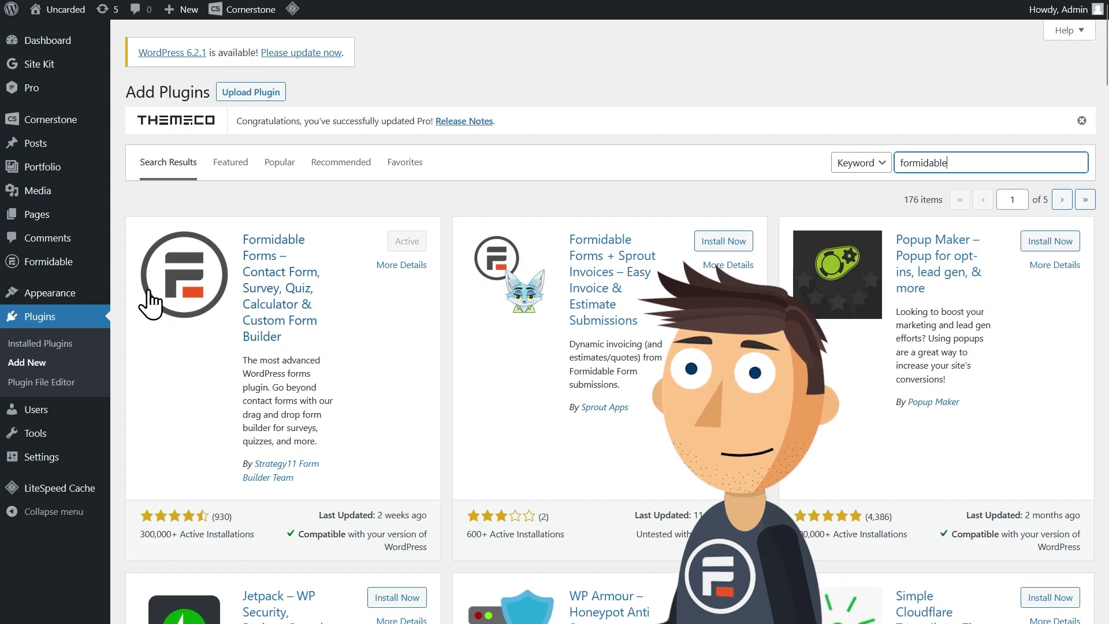
- Return to the Formidable forms list and open the Contact Us form in the builder
{"action": "left_click", "coordinate": [70, 267]}
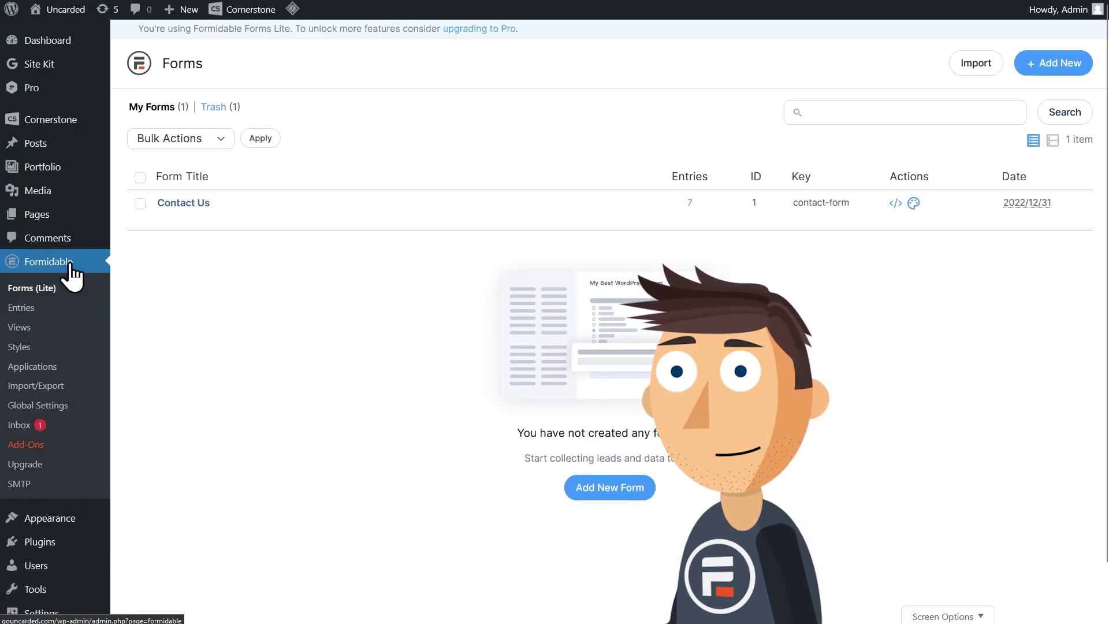
{"action": "mouse_move", "coordinate": [156, 223]}
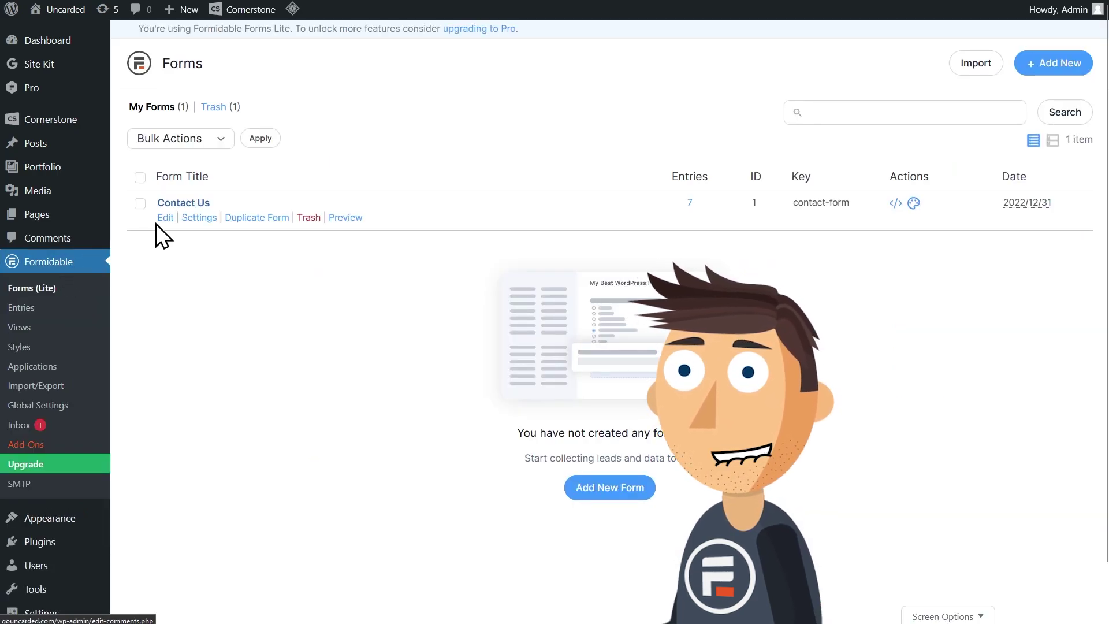
{"action": "left_click", "coordinate": [186, 205]}
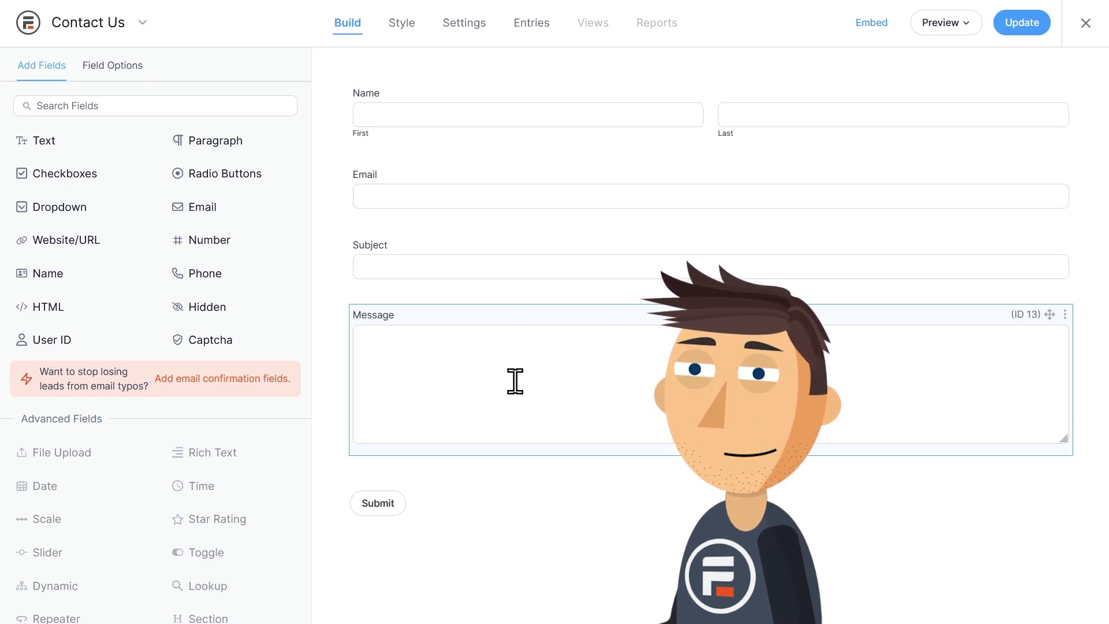
- Show the form's Actions & Notifications settings, expanding and collapsing the Confirmation action
{"action": "left_click", "coordinate": [472, 36]}
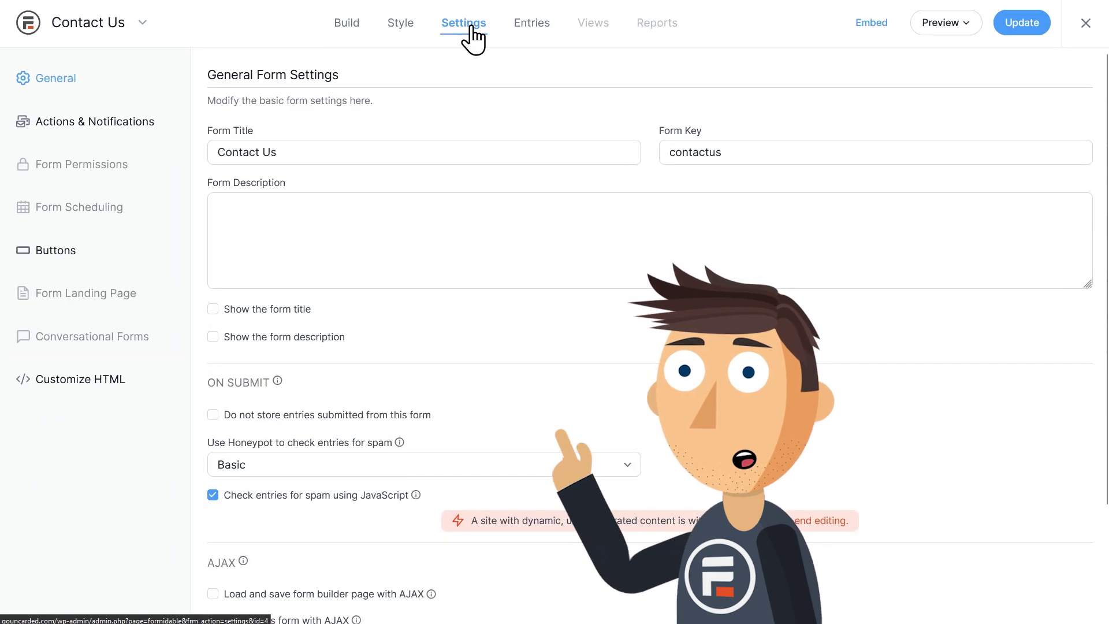
{"action": "left_click", "coordinate": [83, 124]}
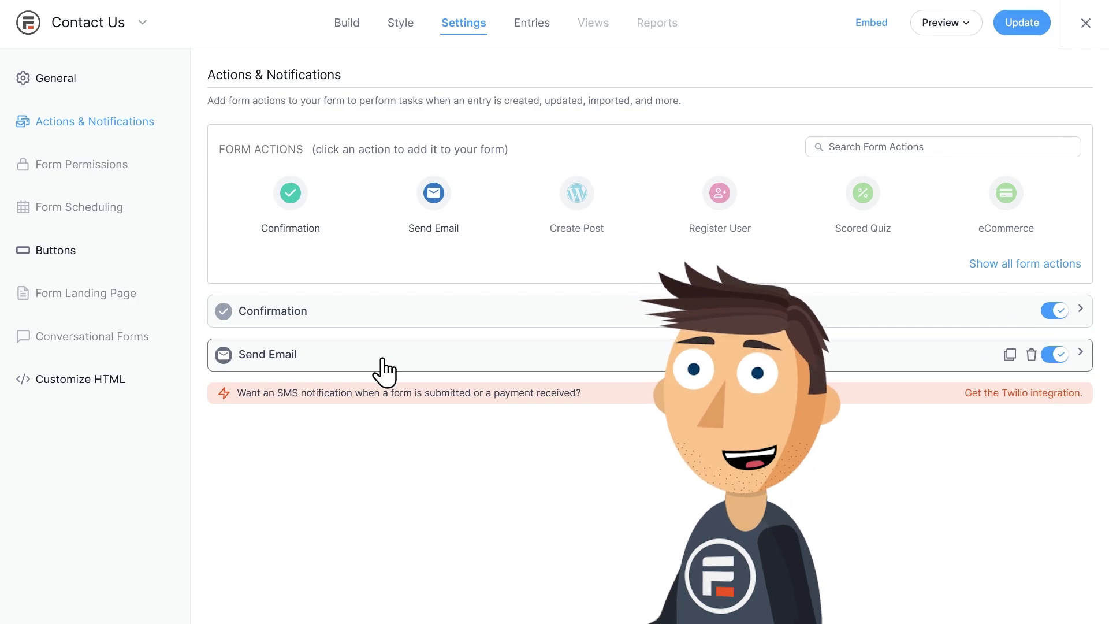
{"action": "left_click", "coordinate": [384, 322]}
{"action": "scroll", "coordinate": [383, 347], "scroll_direction": "down", "scroll_amount": 1}
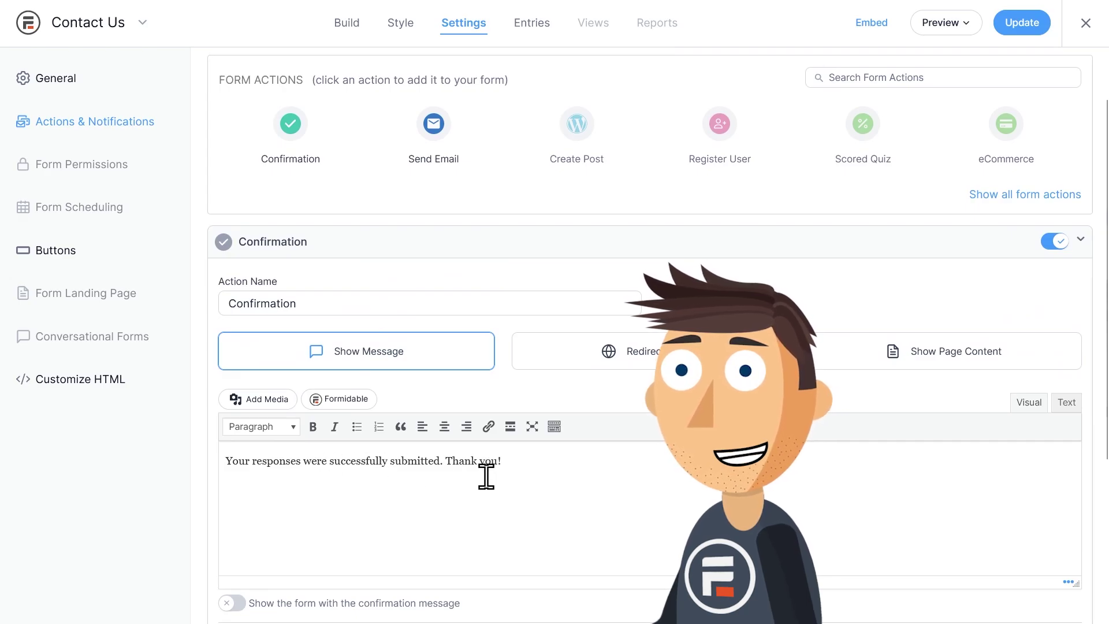
{"action": "left_click", "coordinate": [372, 248]}
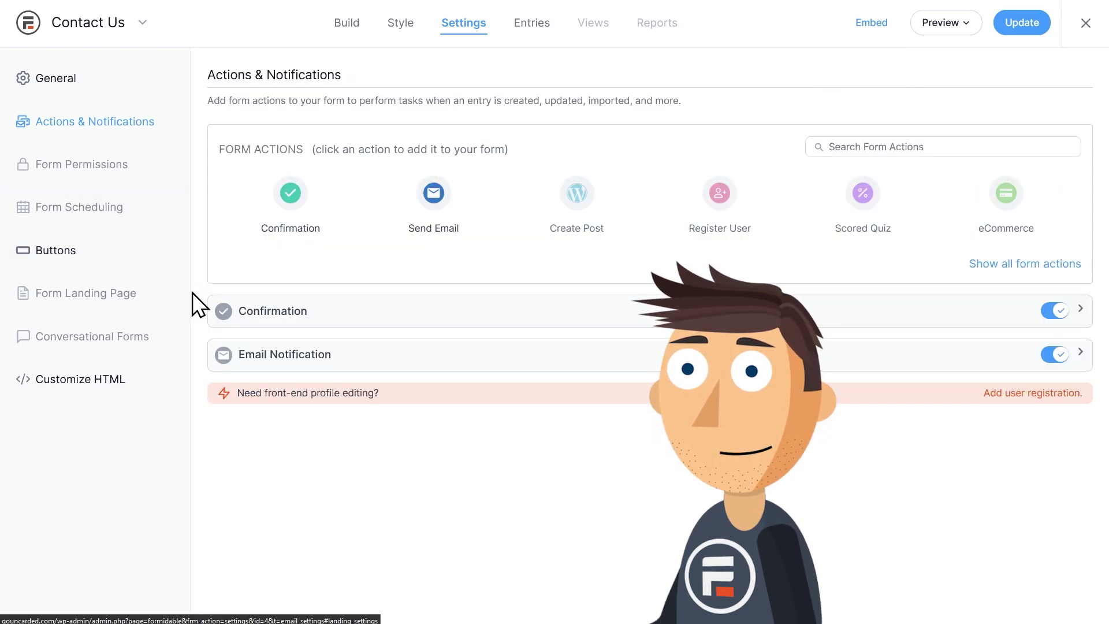
- Replace the Email Notification recipient [admin_email] with the form's Email field [11]
{"action": "left_click", "coordinate": [371, 376]}
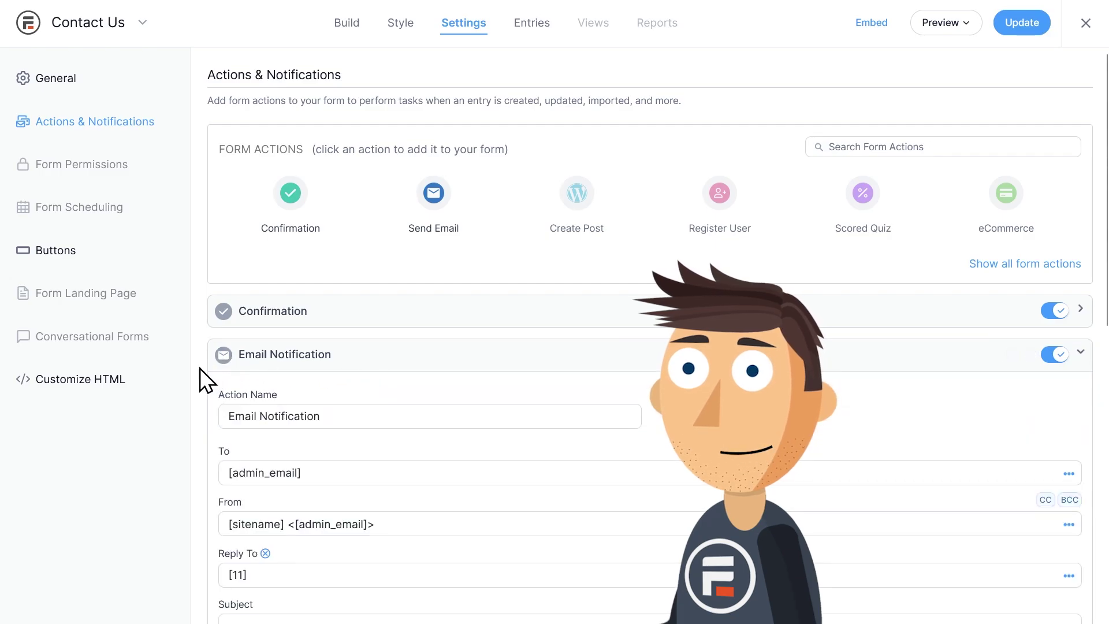
{"action": "scroll", "coordinate": [199, 369], "scroll_direction": "down", "scroll_amount": 3}
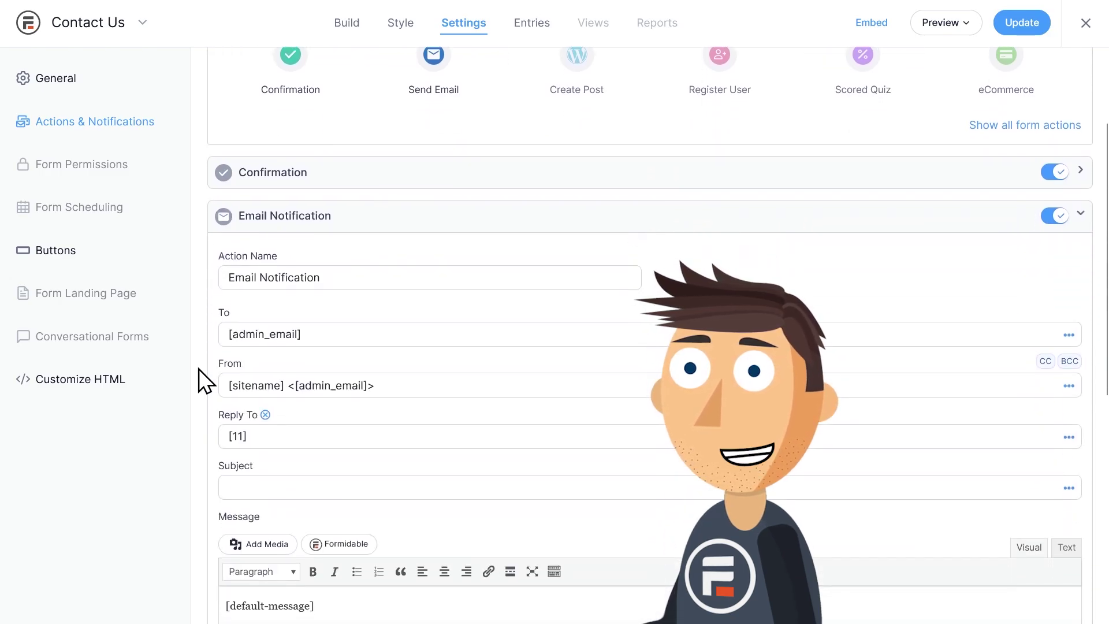
{"action": "mouse_move", "coordinate": [272, 333]}
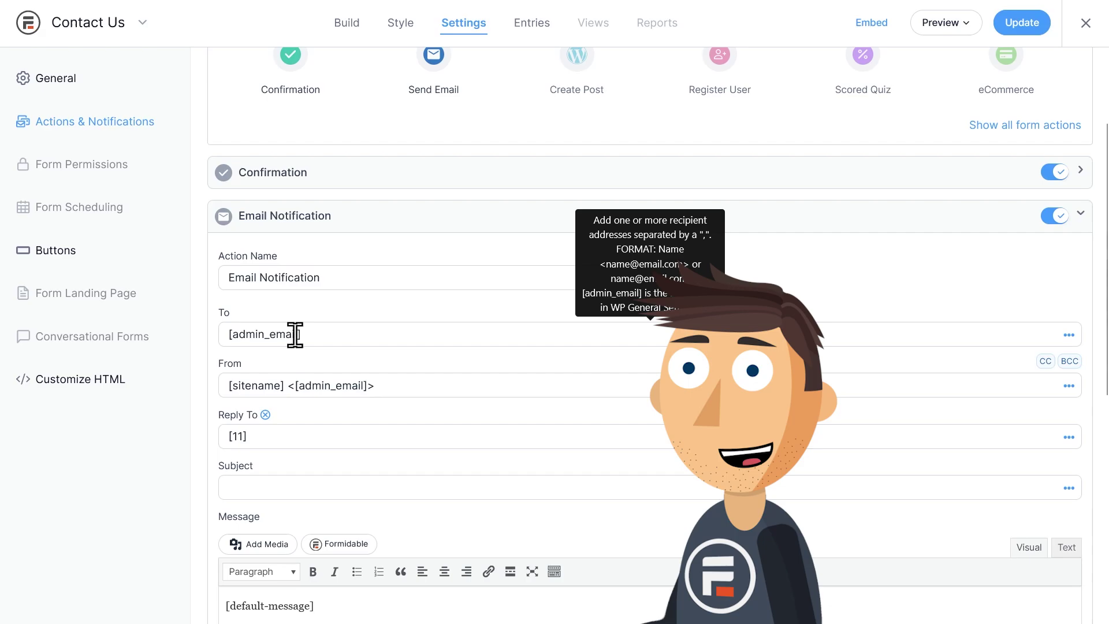
{"action": "left_click", "coordinate": [338, 337]}
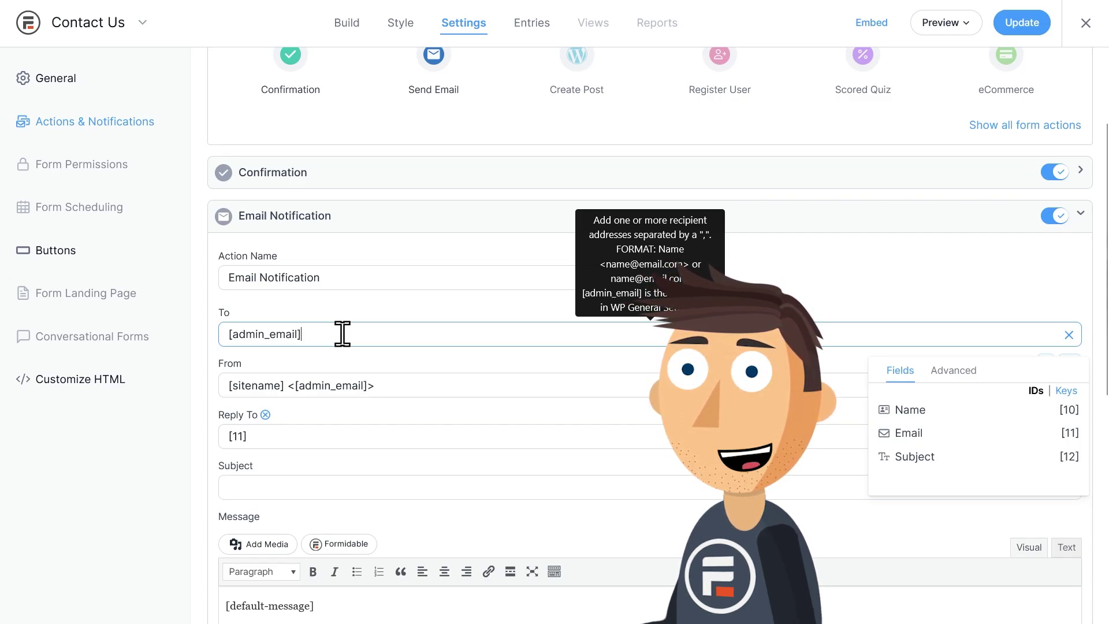
{"action": "left_click_drag", "start_coordinate": [335, 334], "coordinate": [206, 341]}
{"action": "key", "text": "BackSpace"}
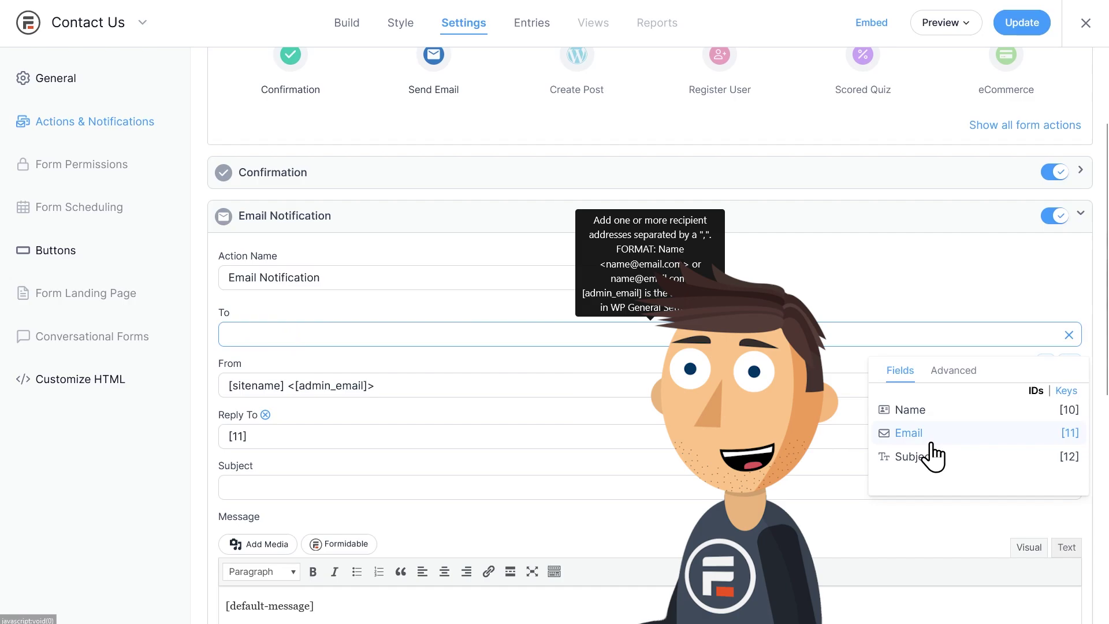
{"action": "left_click", "coordinate": [932, 444]}
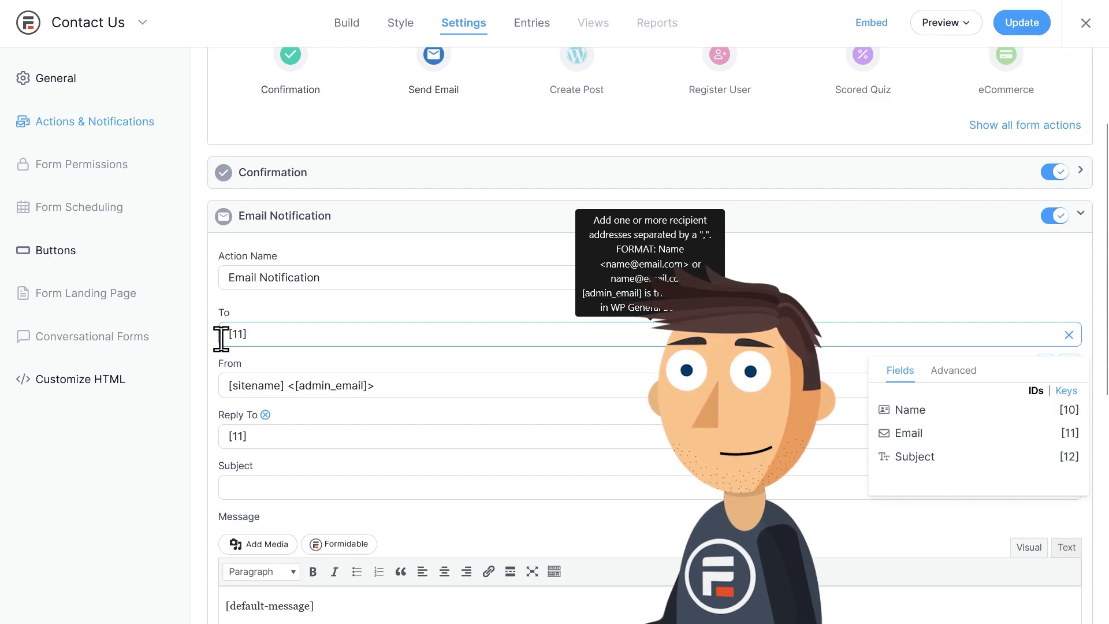
- Remove the Email Notification's separate Reply To address
{"action": "mouse_move", "coordinate": [221, 385]}
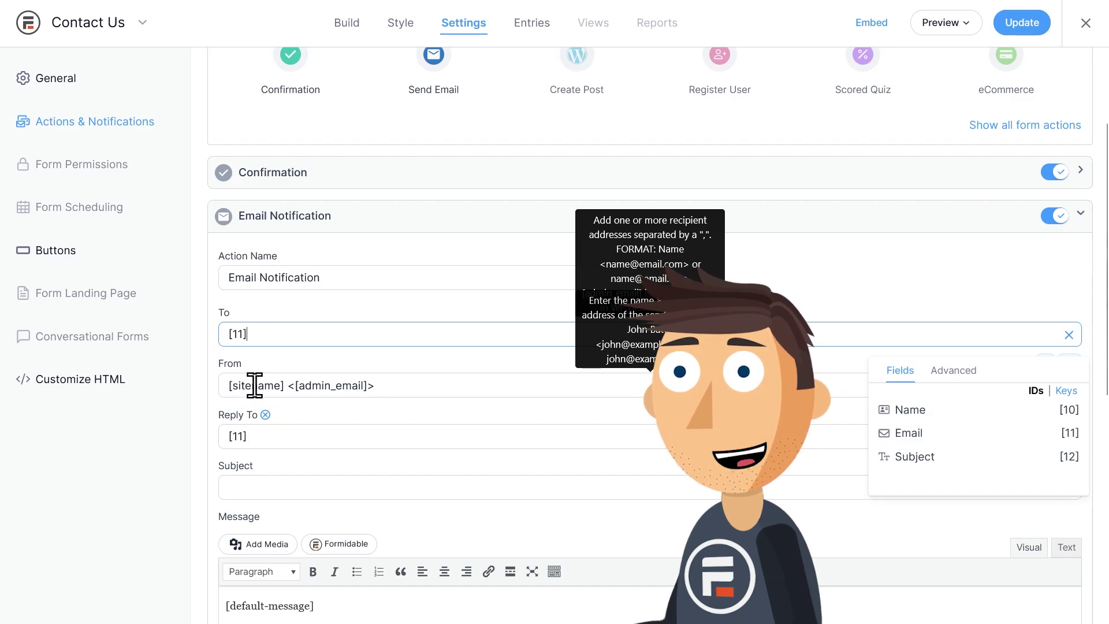
{"action": "mouse_move", "coordinate": [266, 416]}
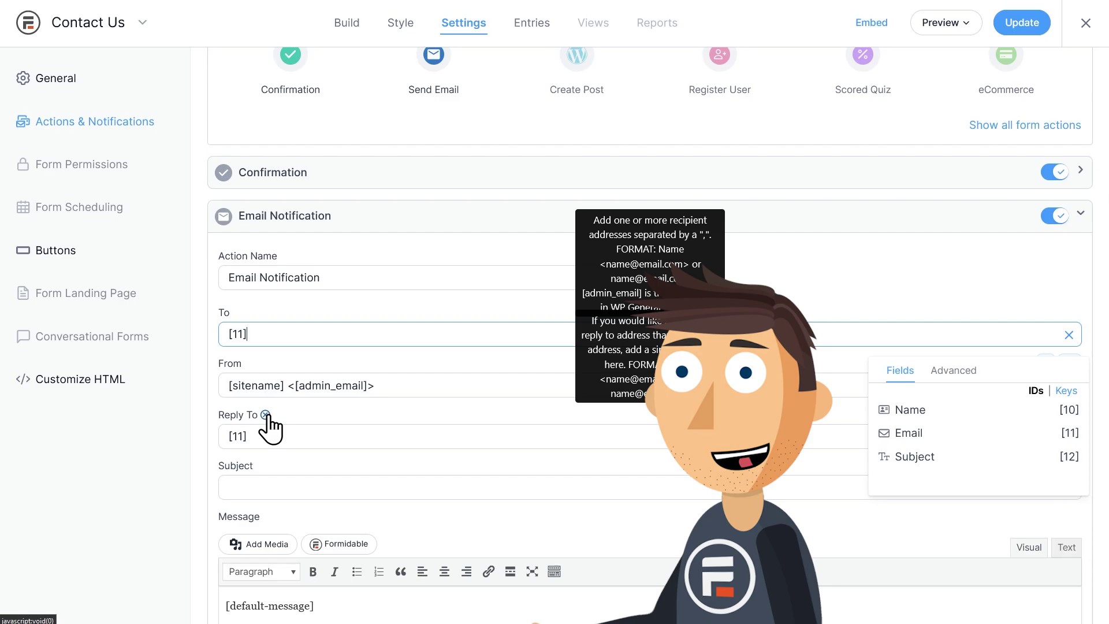
{"action": "left_click", "coordinate": [265, 415]}
{"action": "scroll", "coordinate": [270, 415], "scroll_direction": "down", "scroll_amount": 1}
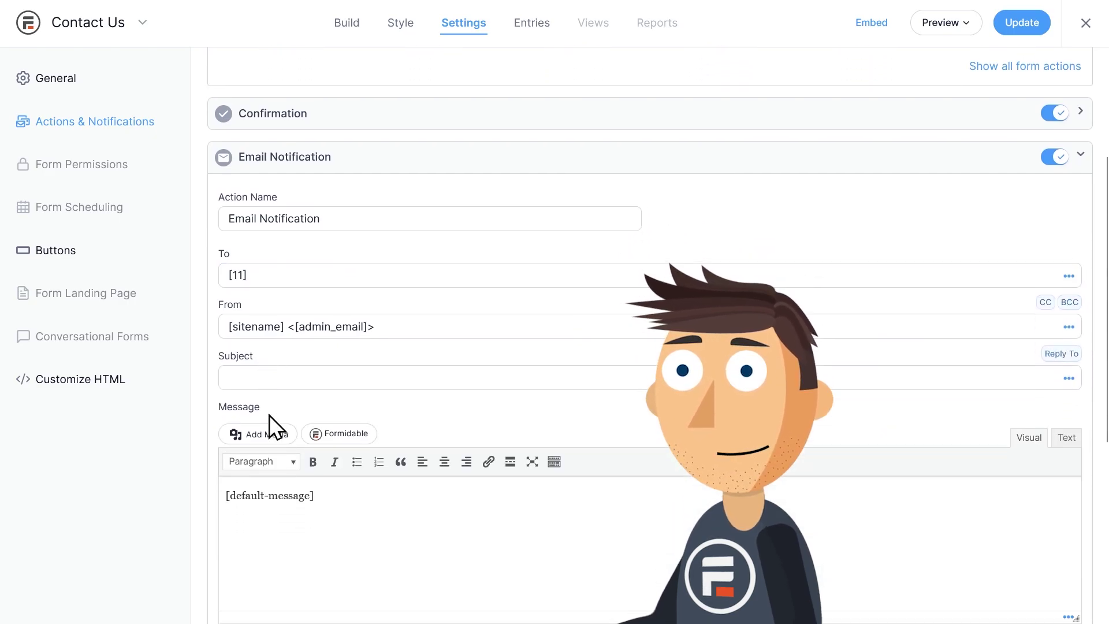
- Enter 'Your Contact Form Submission' as the Email Notification's subject
{"action": "scroll", "coordinate": [269, 415], "scroll_direction": "down", "scroll_amount": 1}
{"action": "mouse_move", "coordinate": [253, 292]}
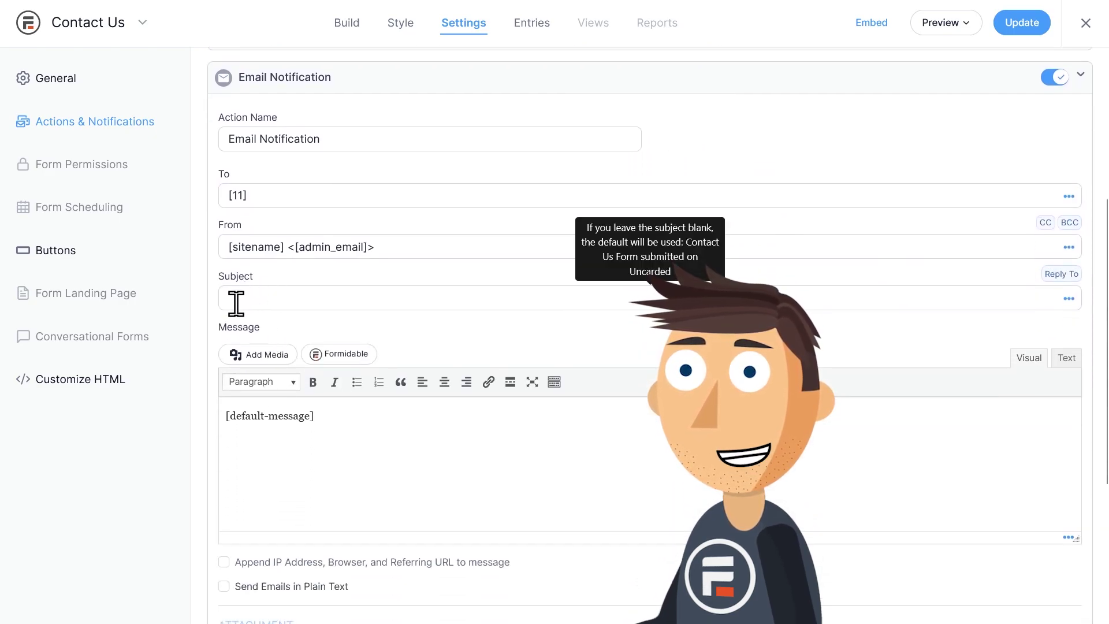
{"action": "left_click", "coordinate": [217, 307]}
{"action": "type", "text": "Your Conta"}
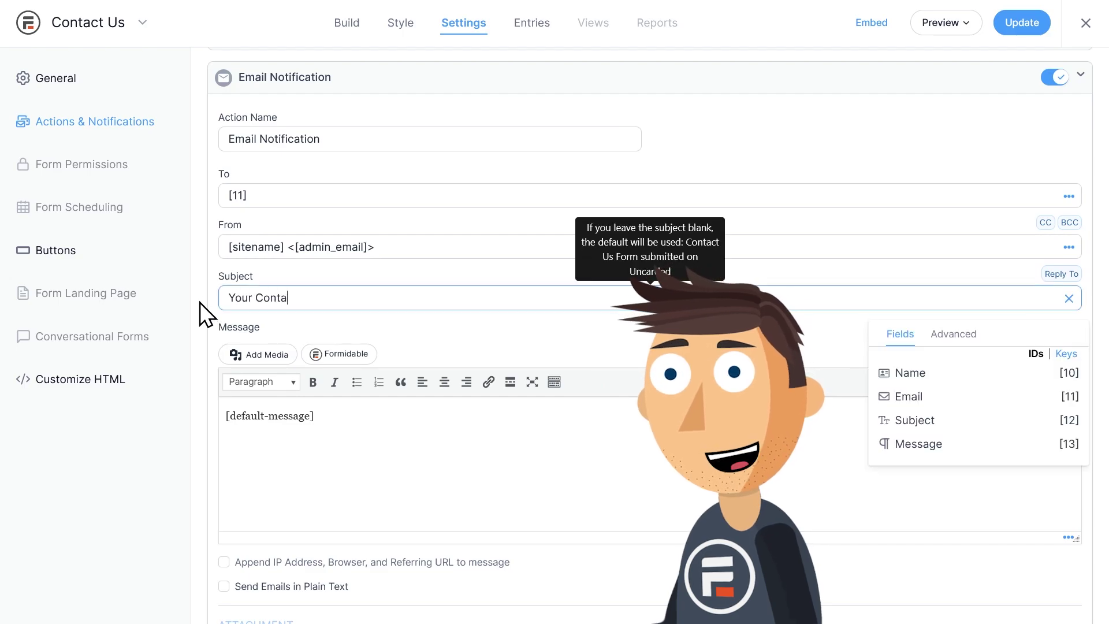
{"action": "type", "text": "ct Form Submission"}
{"action": "left_click", "coordinate": [200, 303]}
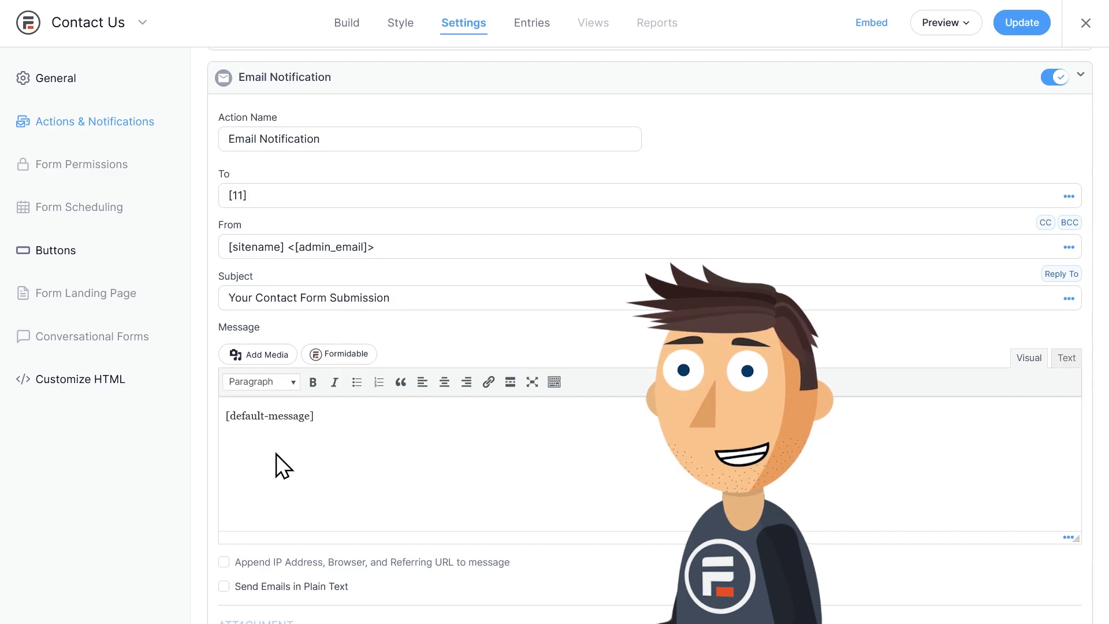
- Add the team e-mail address after [11] in the To field, then delete it again
{"action": "left_click", "coordinate": [289, 195]}
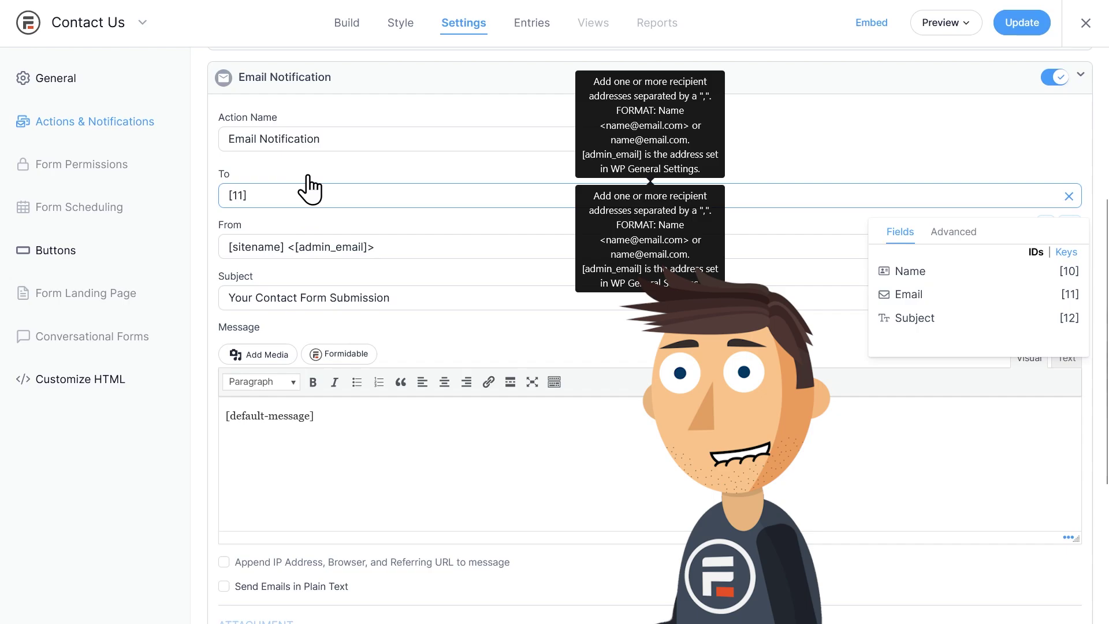
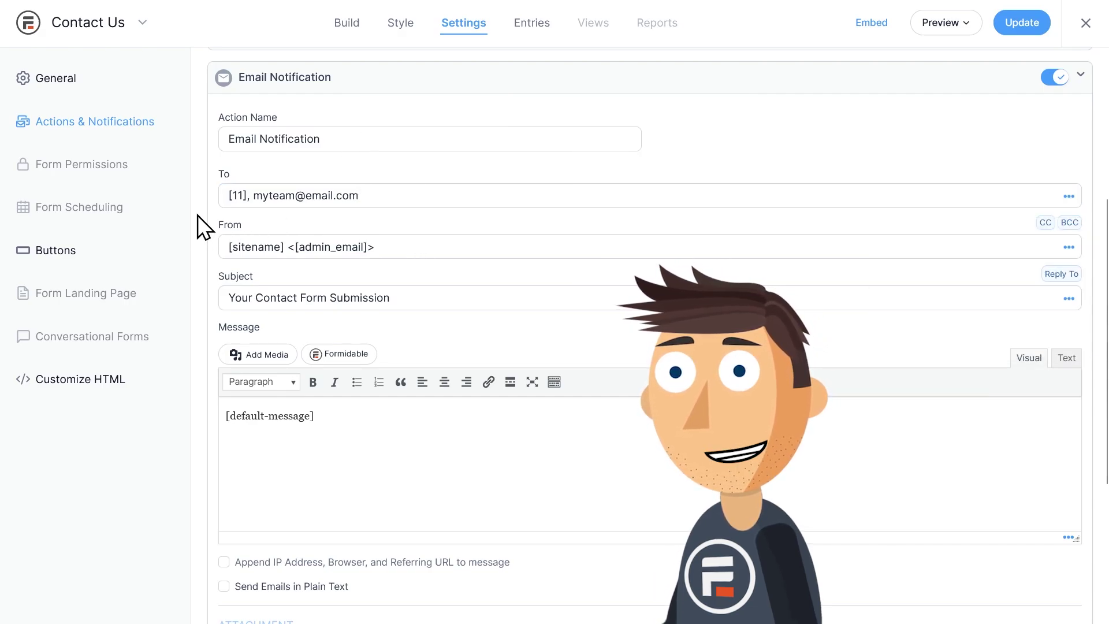
{"action": "left_click_drag", "start_coordinate": [366, 196], "coordinate": [254, 200]}
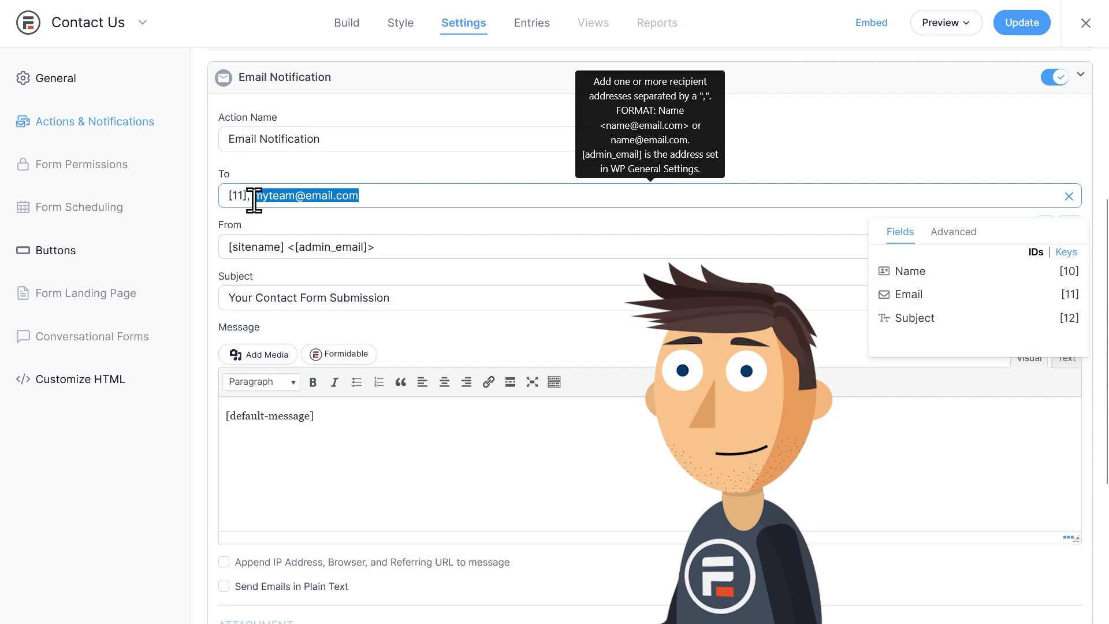
{"action": "key", "text": "BackSpace"}
{"action": "key", "text": "BackSpace"}
{"action": "key", "text": "BackSpace"}
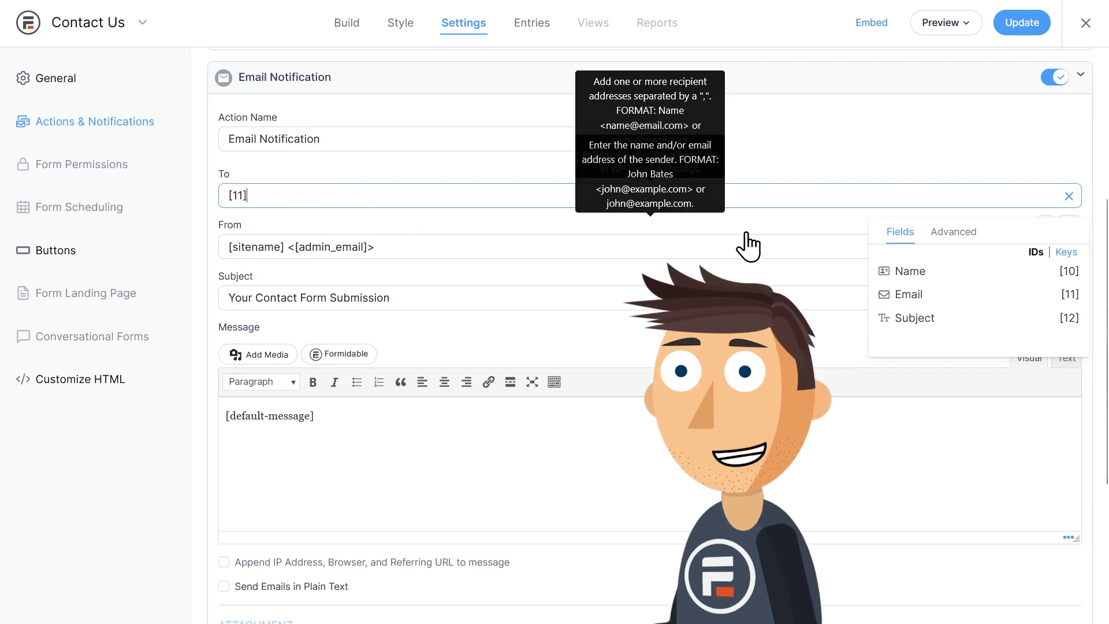
- Add a BCC line holding the team e-mail address
{"action": "left_click", "coordinate": [1069, 222]}
{"action": "left_click", "coordinate": [347, 244]}
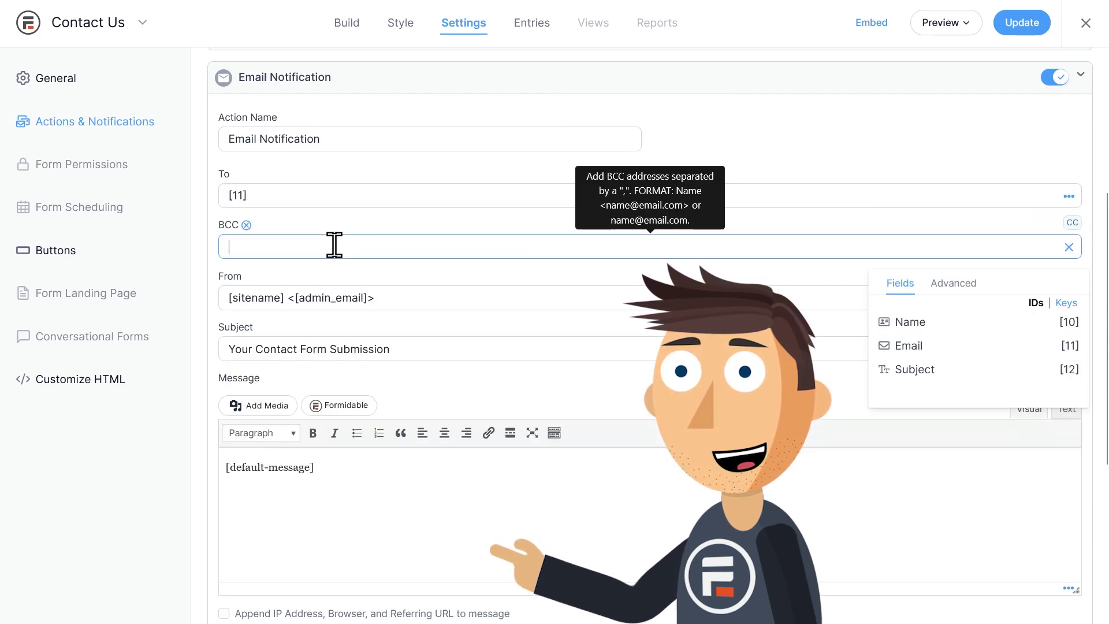
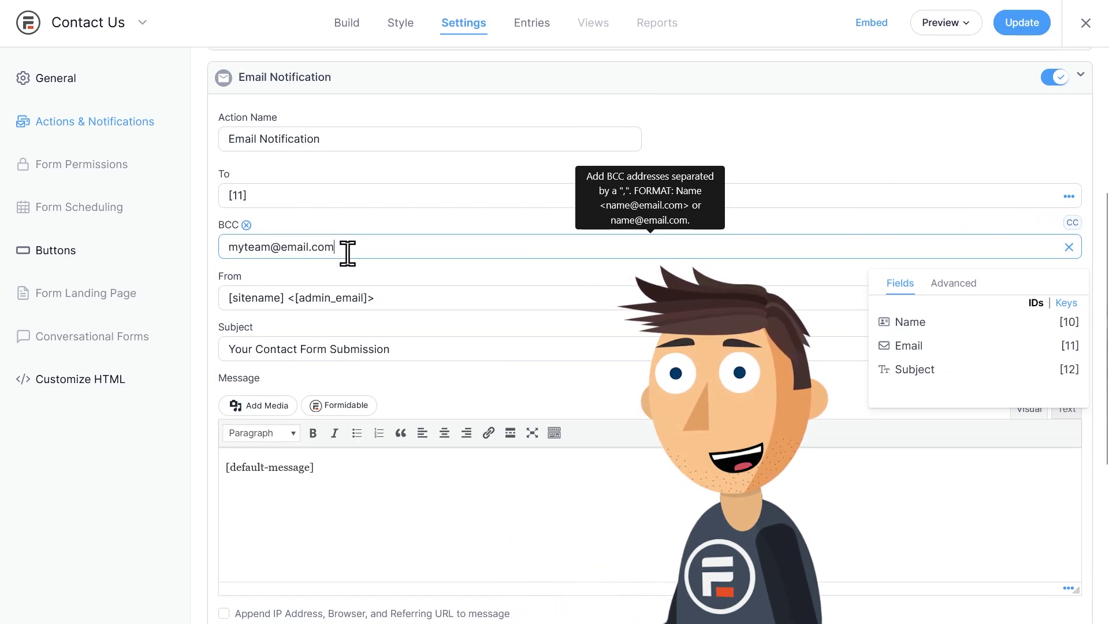
{"action": "mouse_move", "coordinate": [332, 344]}
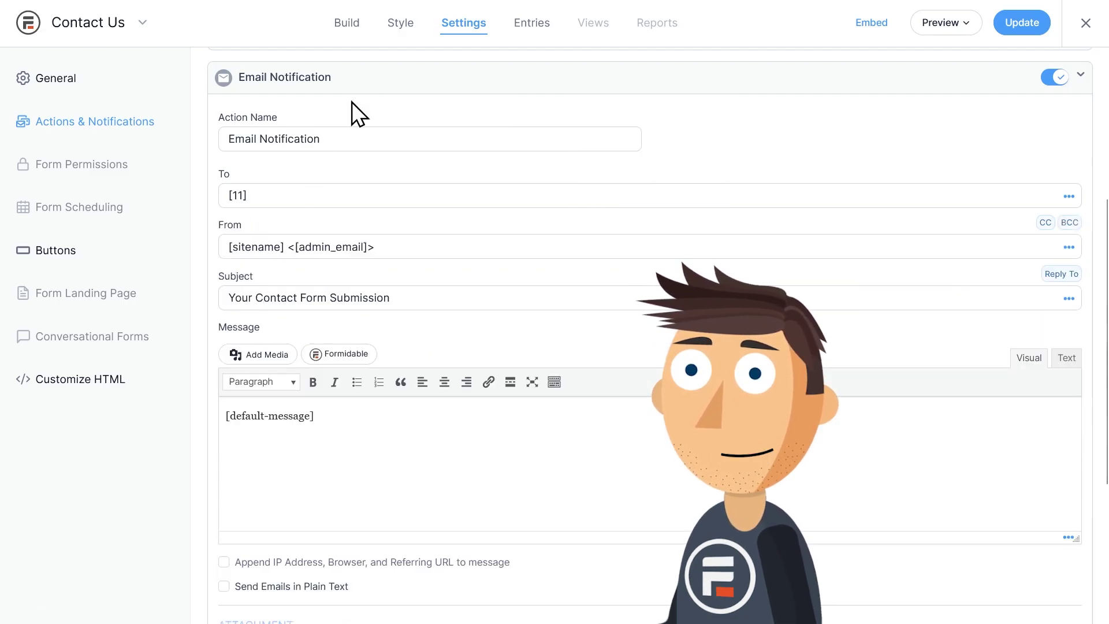
- Remove the BCC line and add a second Send Email action to the form
{"action": "left_click", "coordinate": [358, 81]}
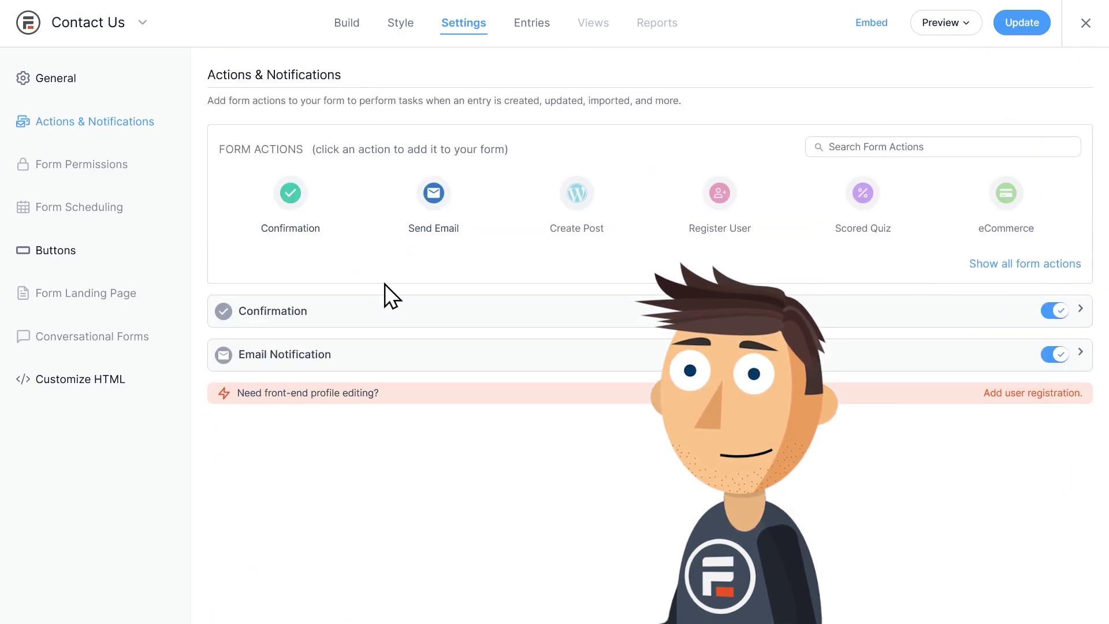
{"action": "left_click", "coordinate": [434, 196]}
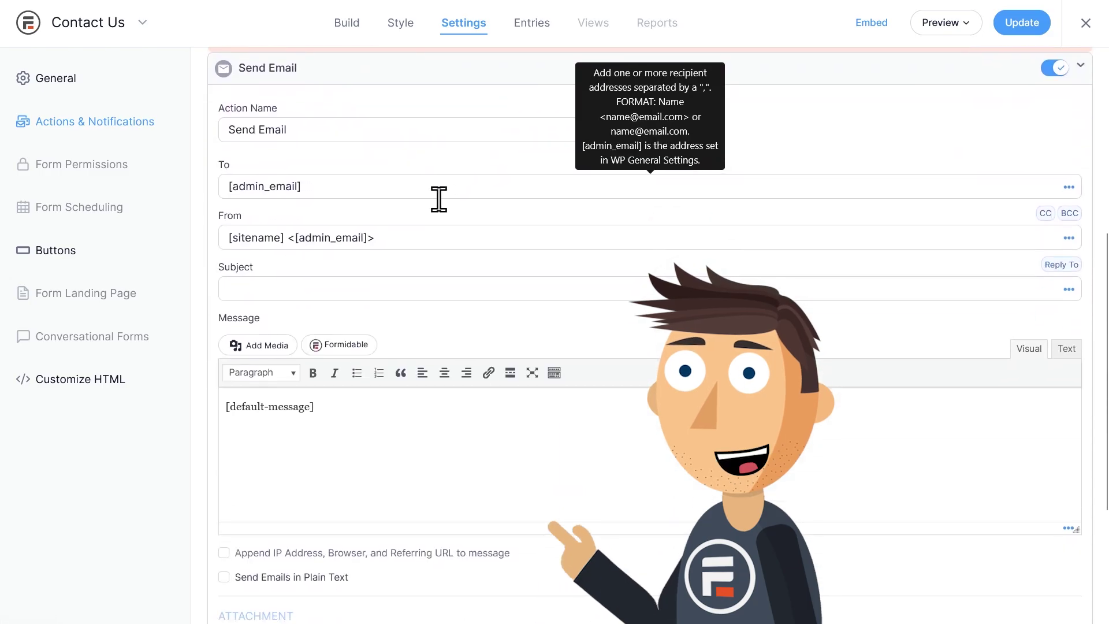
{"action": "scroll", "coordinate": [440, 200], "scroll_direction": "up", "scroll_amount": 5}
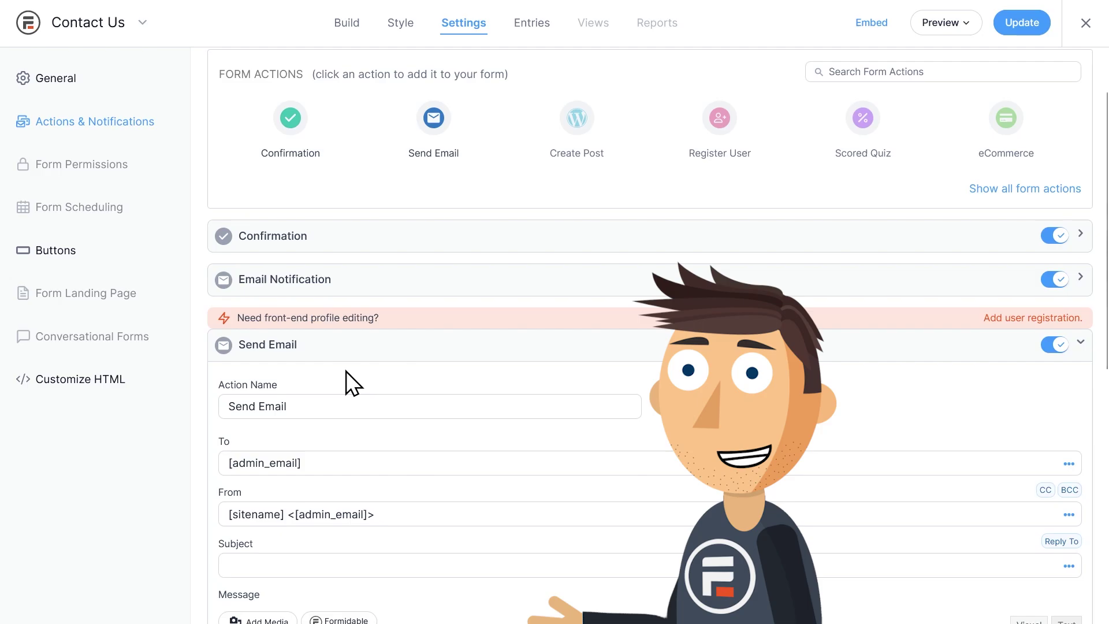
{"action": "scroll", "coordinate": [345, 371], "scroll_direction": "down", "scroll_amount": 1}
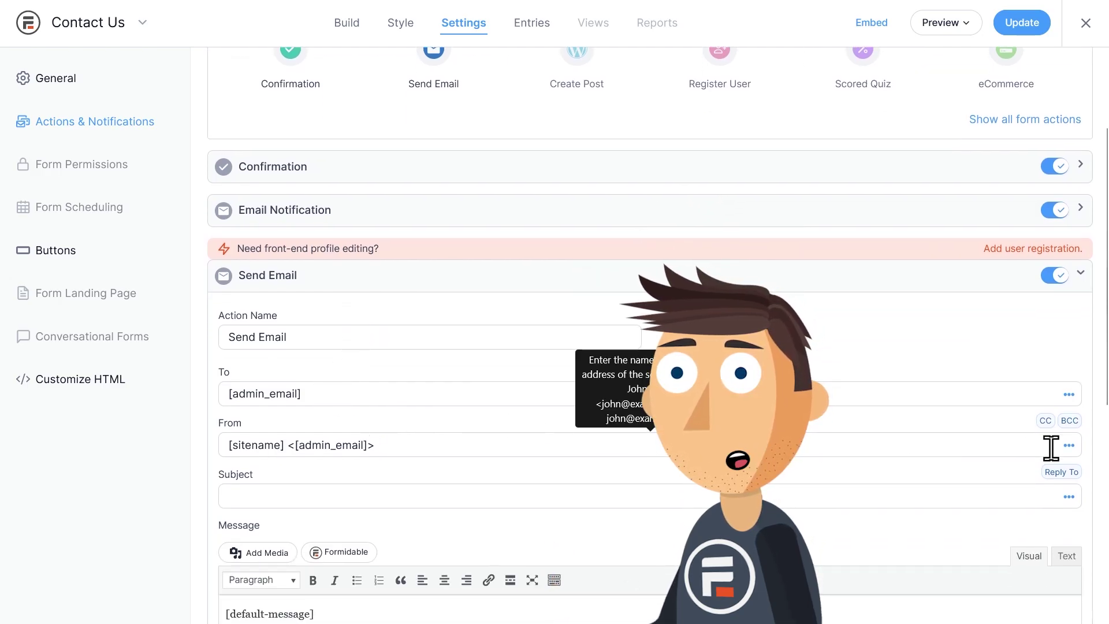
- Give the new email Reply To [11] and subject 'New Contact Form Submission From [10]'
{"action": "left_click", "coordinate": [1062, 472]}
{"action": "left_click", "coordinate": [440, 498]}
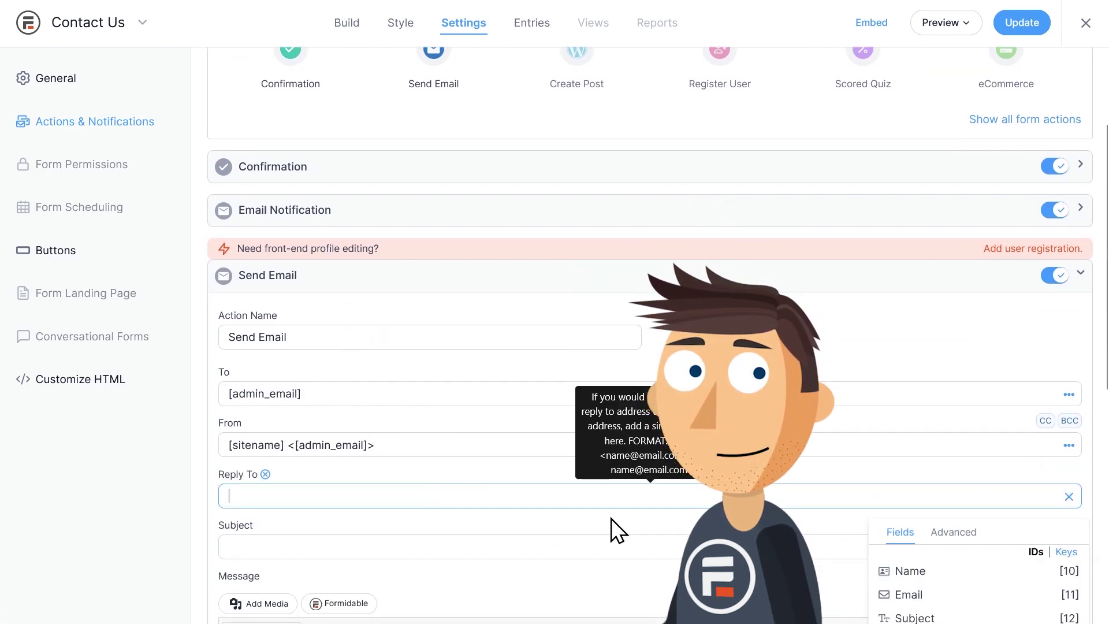
{"action": "scroll", "coordinate": [372, 453], "scroll_direction": "down", "scroll_amount": 2}
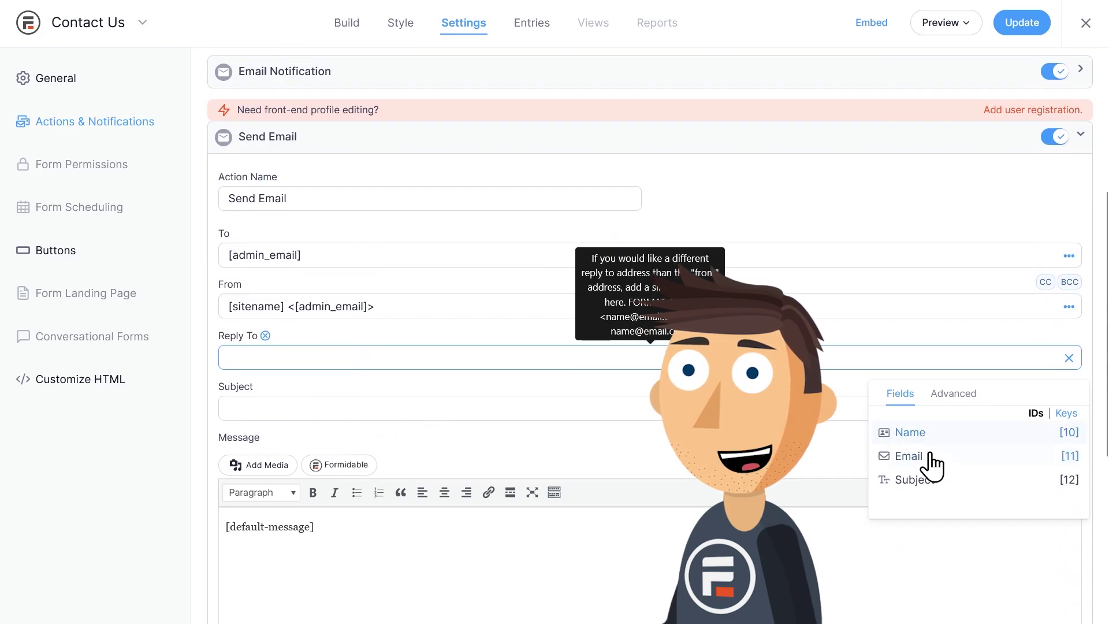
{"action": "left_click", "coordinate": [910, 456]}
{"action": "left_click", "coordinate": [324, 408]}
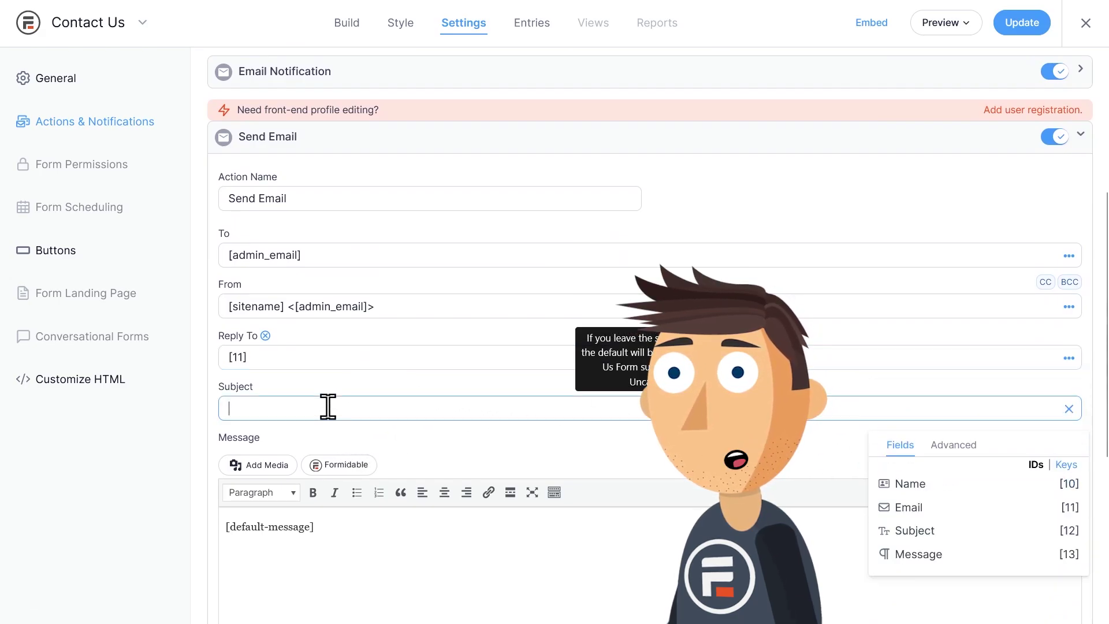
{"action": "type", "text": "New Contact Form Submission From"}
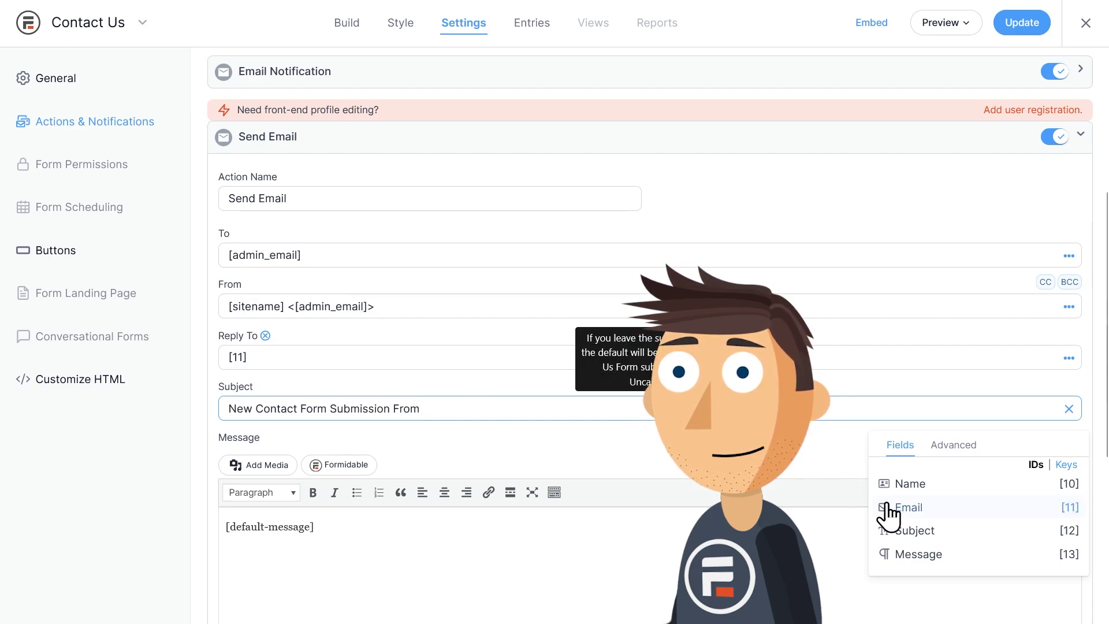
{"action": "left_click", "coordinate": [916, 486]}
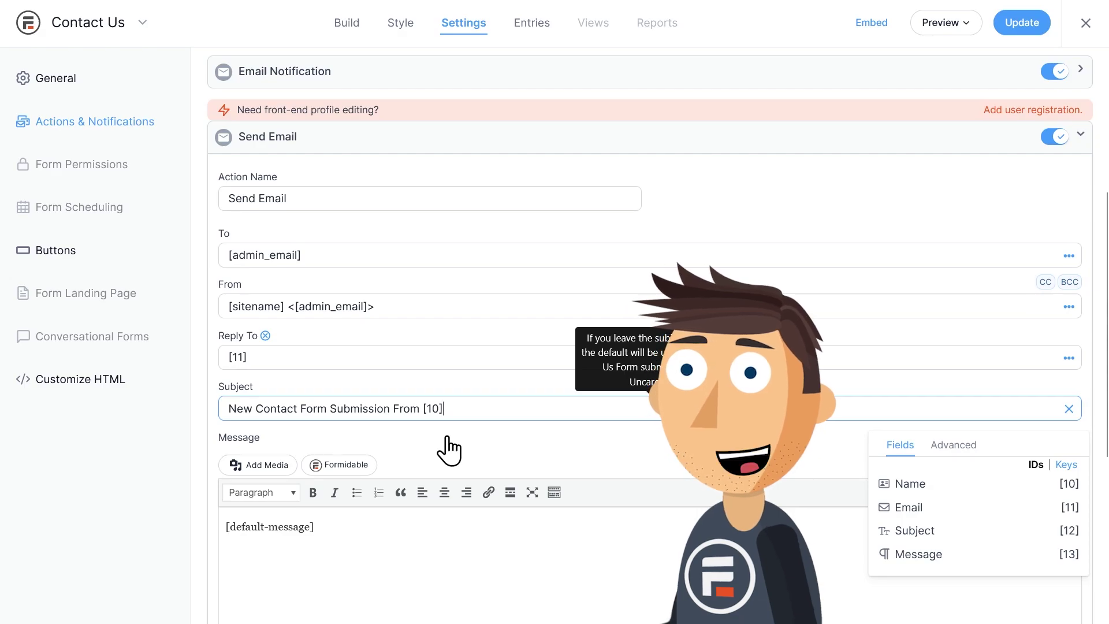
- Try conditional logic, dismiss the upgrade notice, and Update to save the form's actions
{"action": "scroll", "coordinate": [449, 450], "scroll_direction": "down", "scroll_amount": 3}
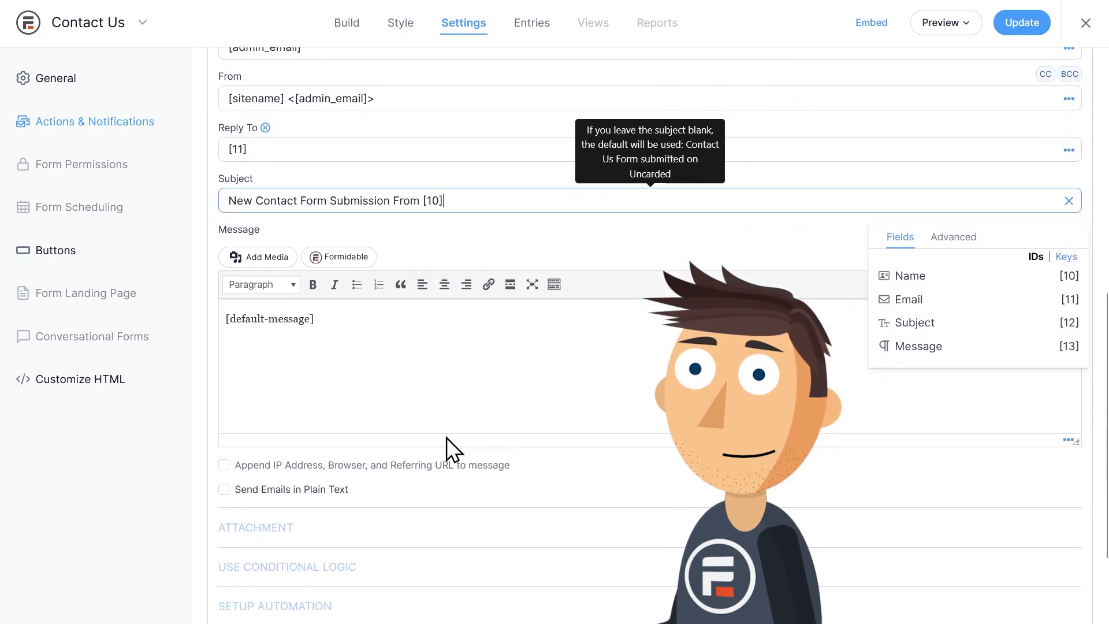
{"action": "left_click", "coordinate": [200, 406]}
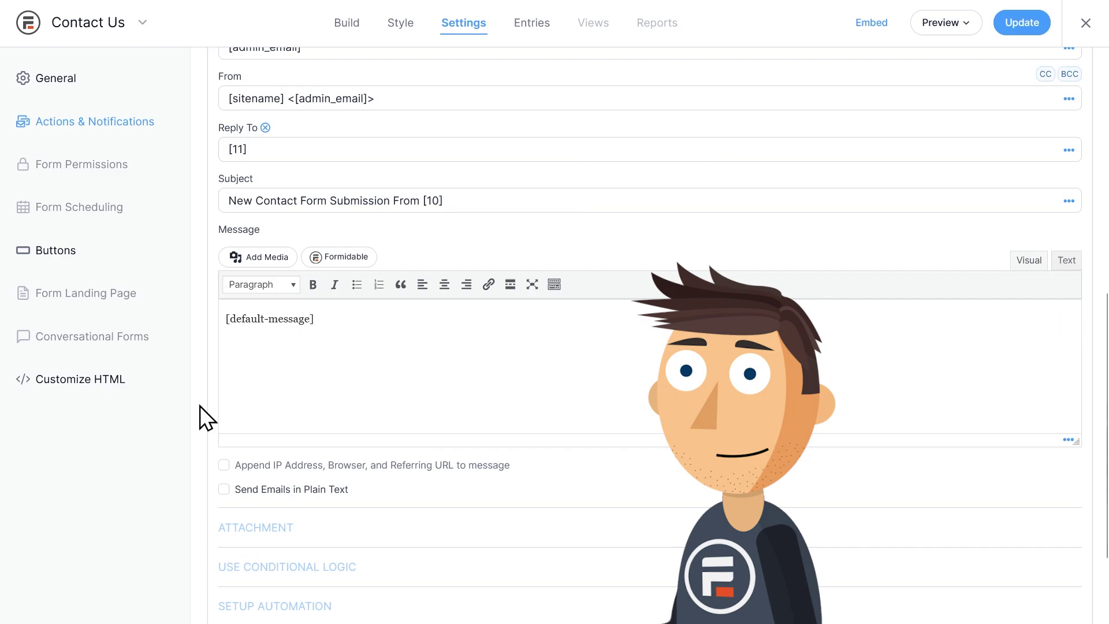
{"action": "scroll", "coordinate": [200, 406], "scroll_direction": "down", "scroll_amount": 2}
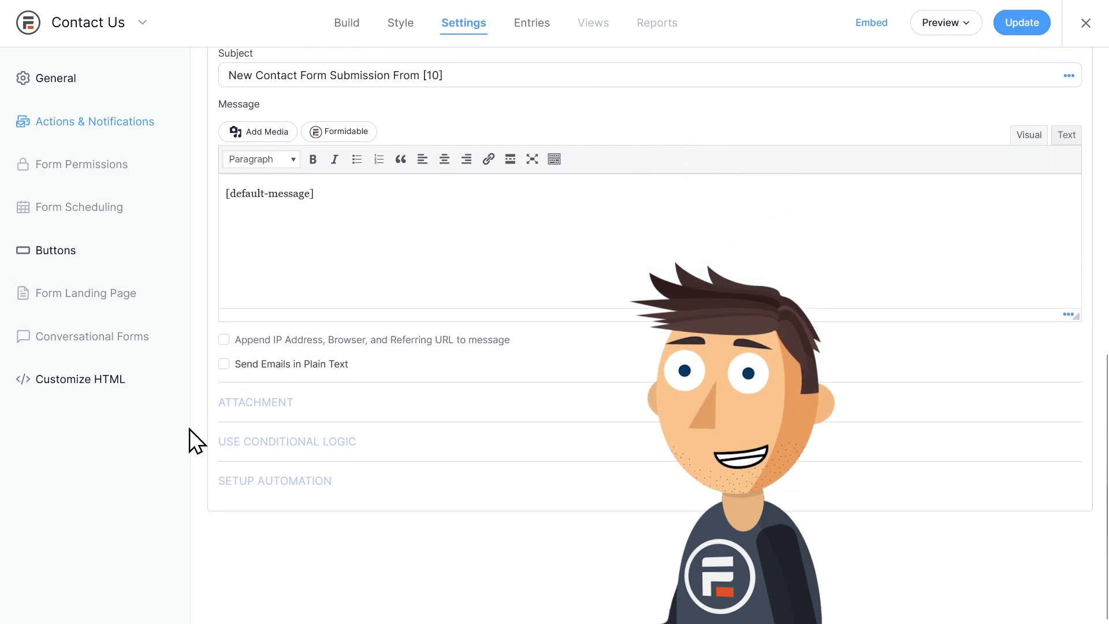
{"action": "left_click", "coordinate": [283, 443]}
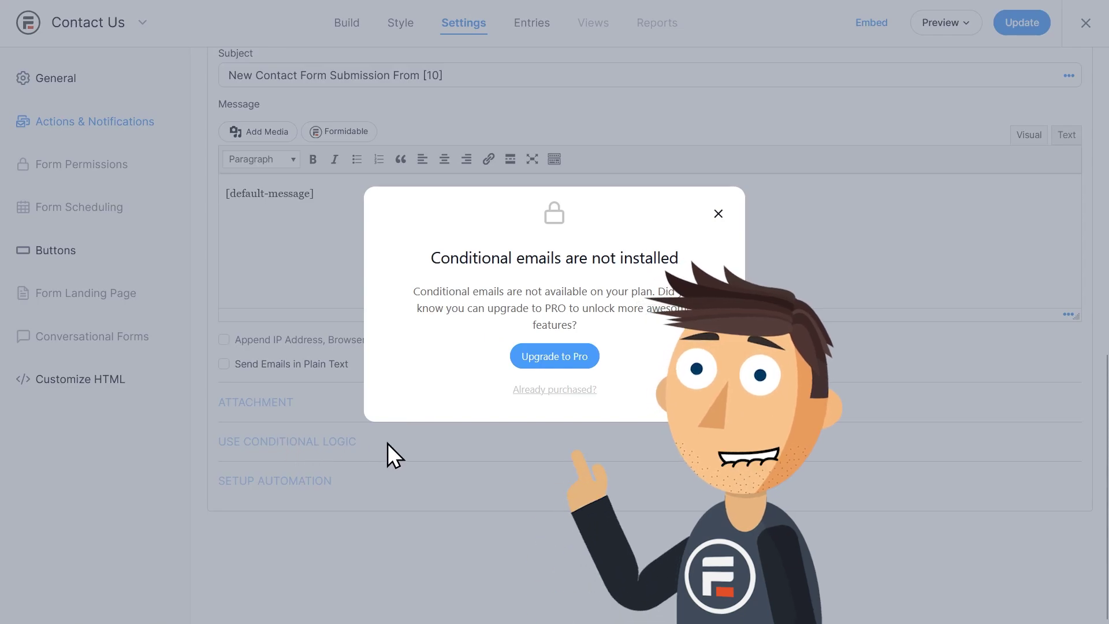
{"action": "left_click", "coordinate": [417, 450]}
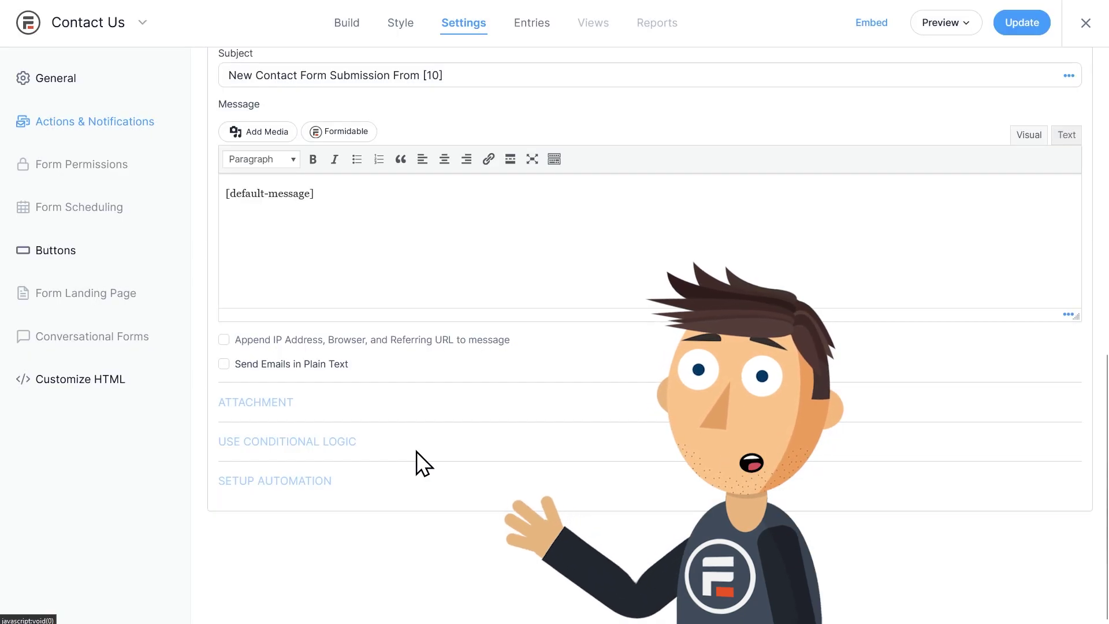
{"action": "left_click", "coordinate": [1028, 35]}
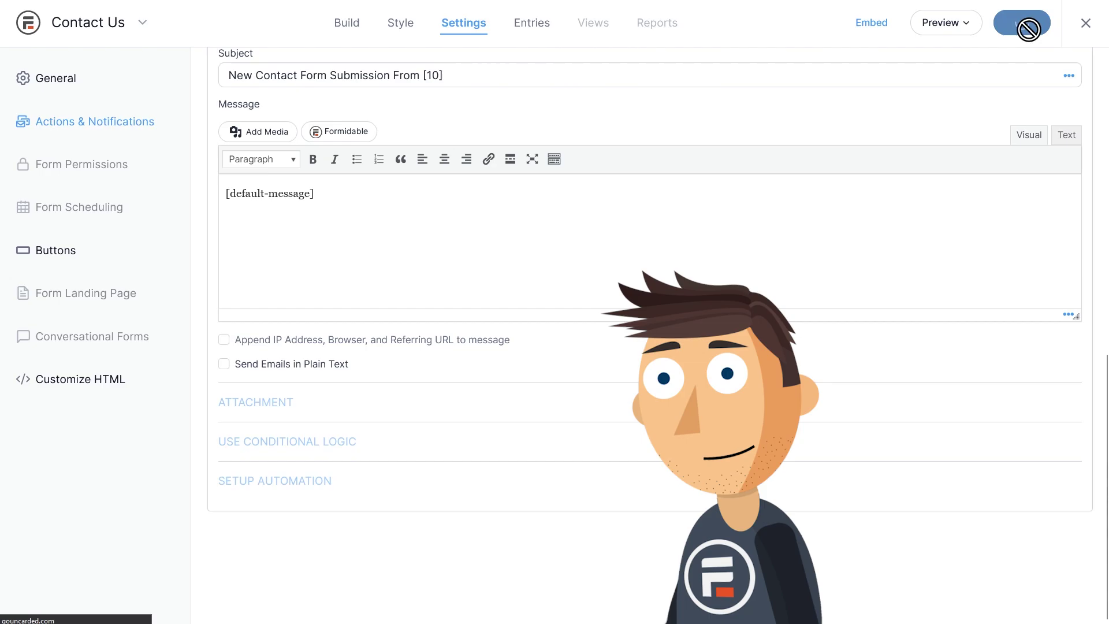